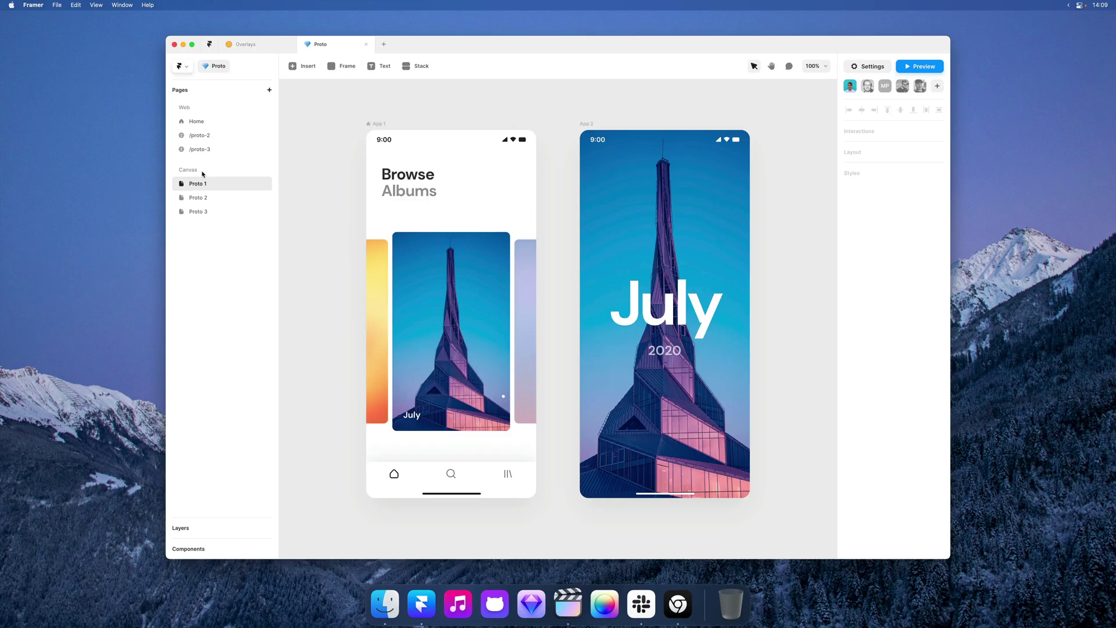
Glance at the File menu, then select App 1's July album card (270 × 456, radius 10).
{"action": "left_click", "coordinate": [188, 70]}
{"action": "mouse_move", "coordinate": [189, 130]}
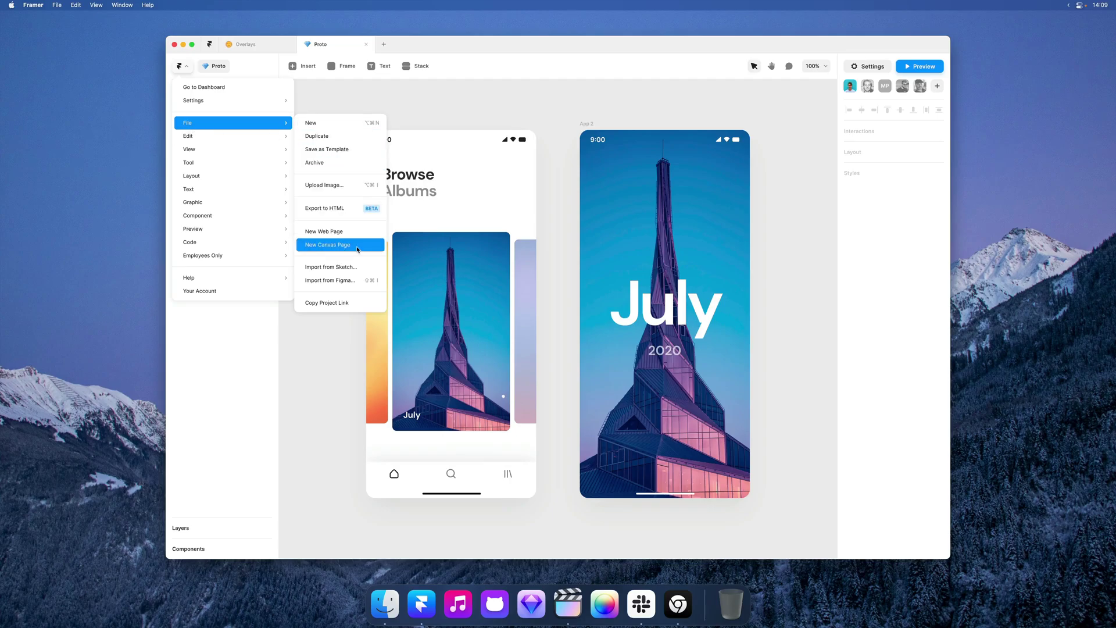
{"action": "left_click", "coordinate": [440, 105]}
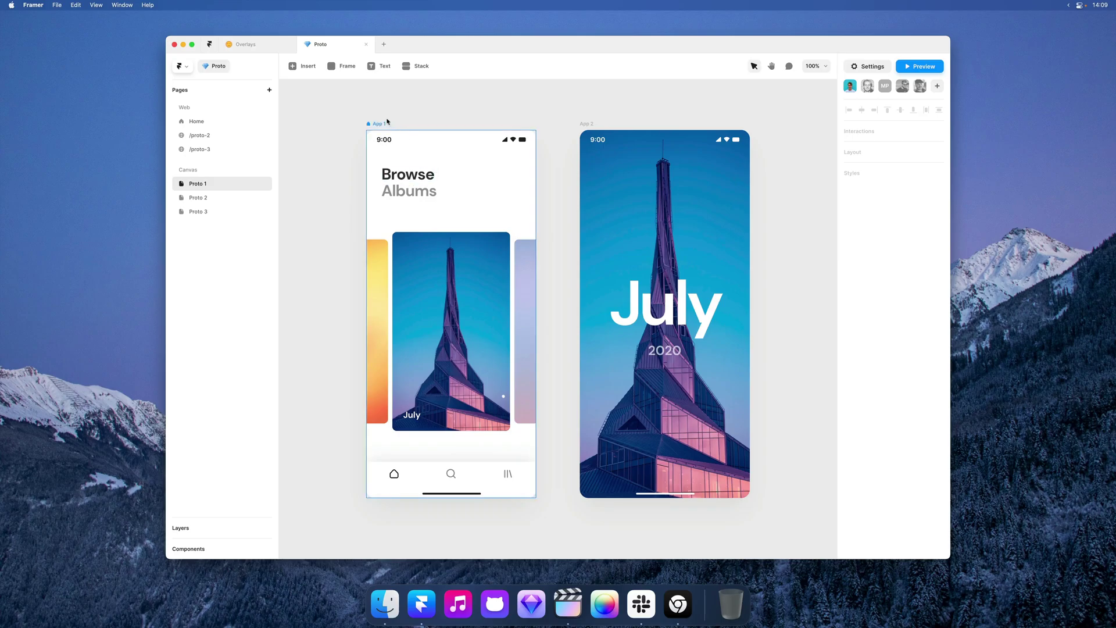
{"action": "left_click", "coordinate": [424, 258]}
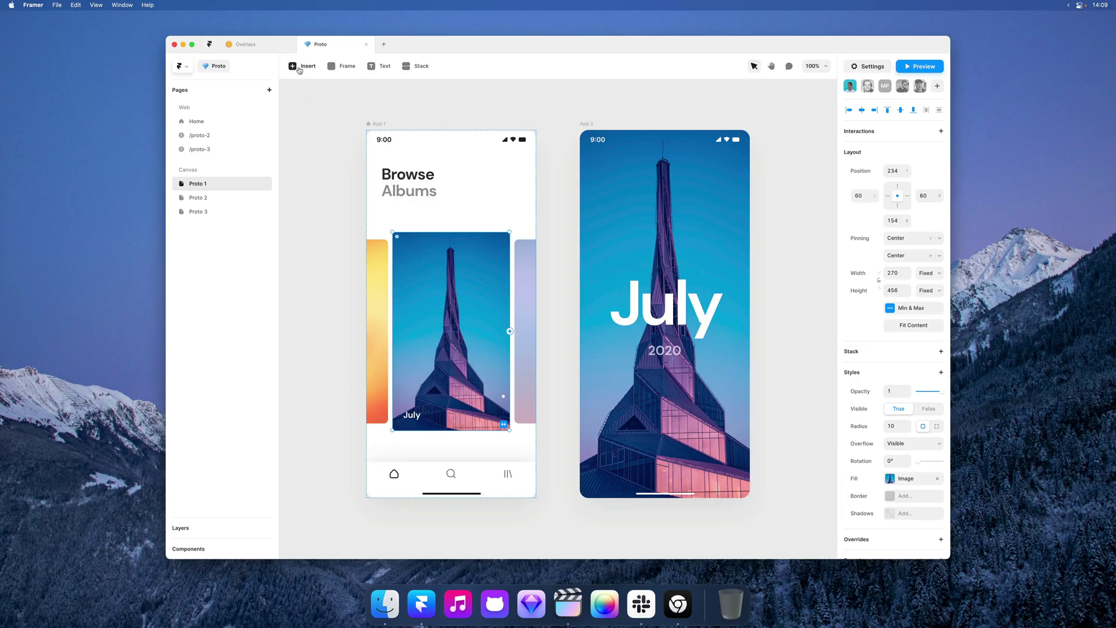
Browse the Prototyping components in the Insert panel, then dismiss the list.
{"action": "left_click", "coordinate": [300, 67]}
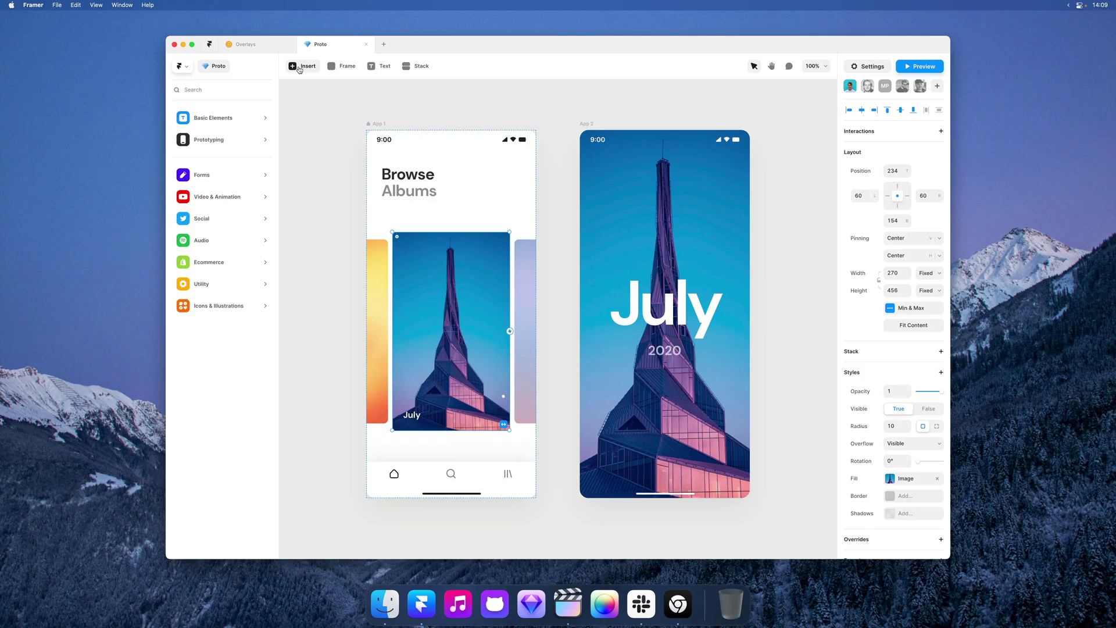
{"action": "left_click", "coordinate": [200, 142]}
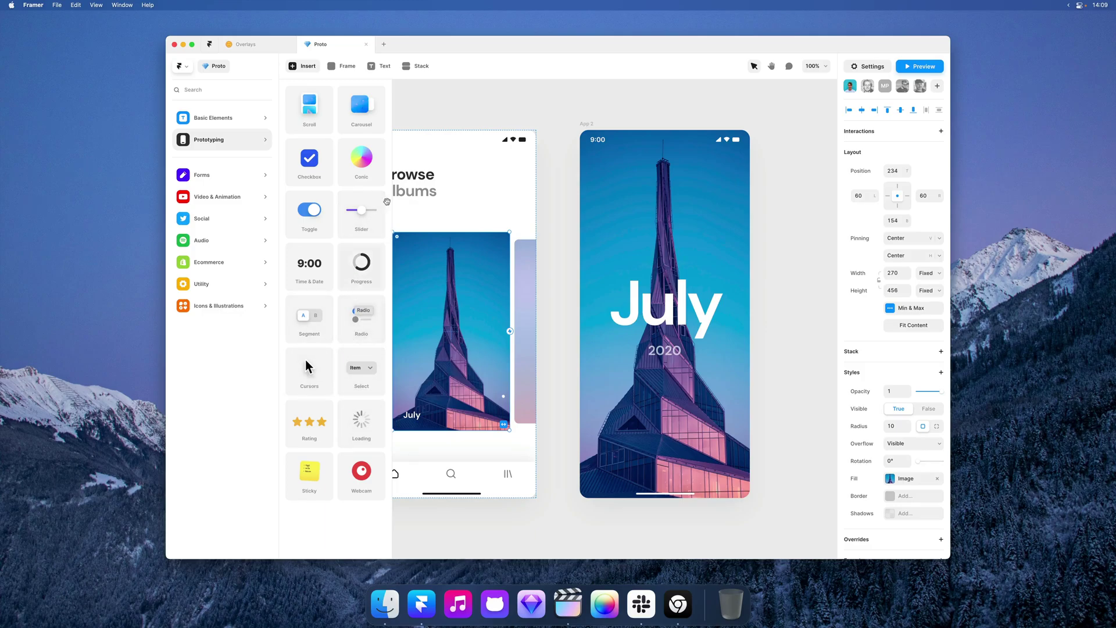
{"action": "left_click", "coordinate": [398, 185]}
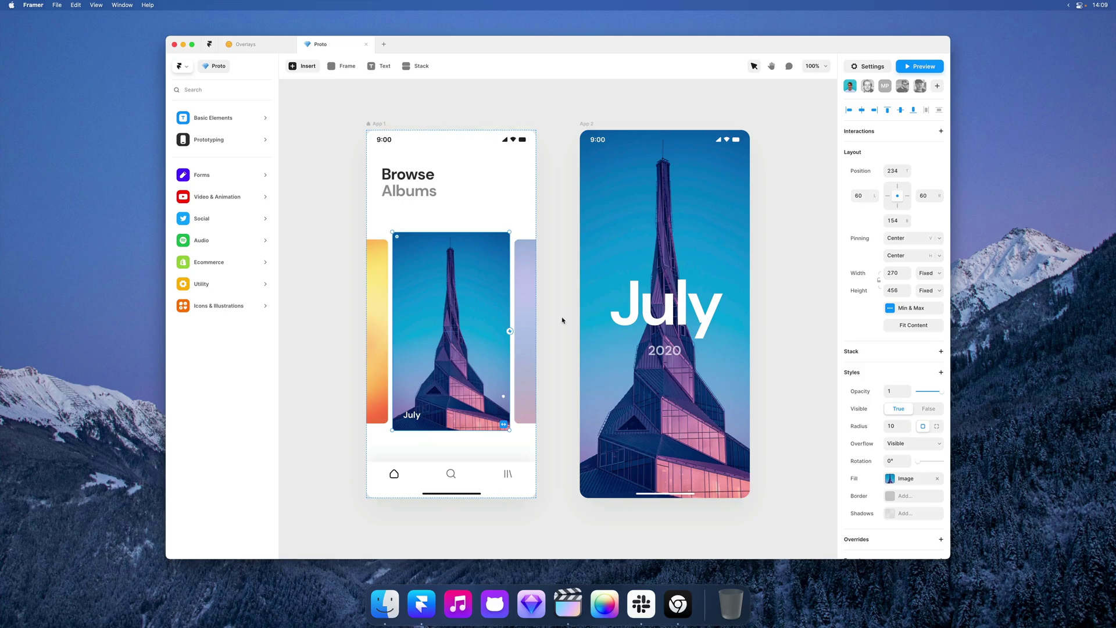
Link the July card to App 2 with a Magic spring transition, stiffness 400, damping 30.
{"action": "key", "text": "Escape"}
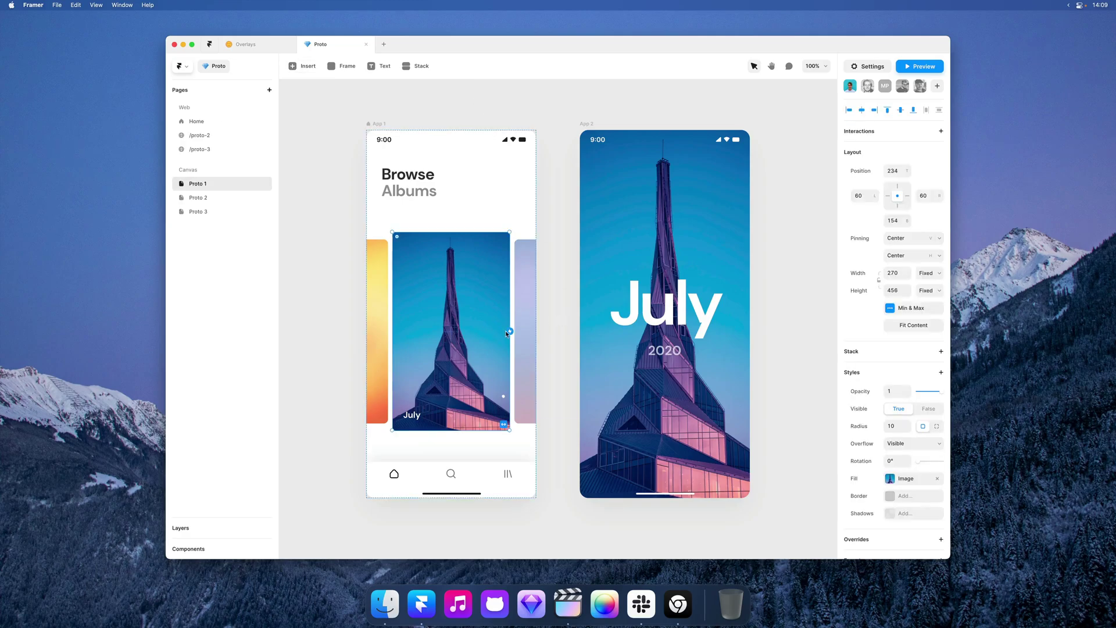
{"action": "left_click_drag", "start_coordinate": [509, 332], "coordinate": [607, 283]}
{"action": "left_click", "coordinate": [588, 400]}
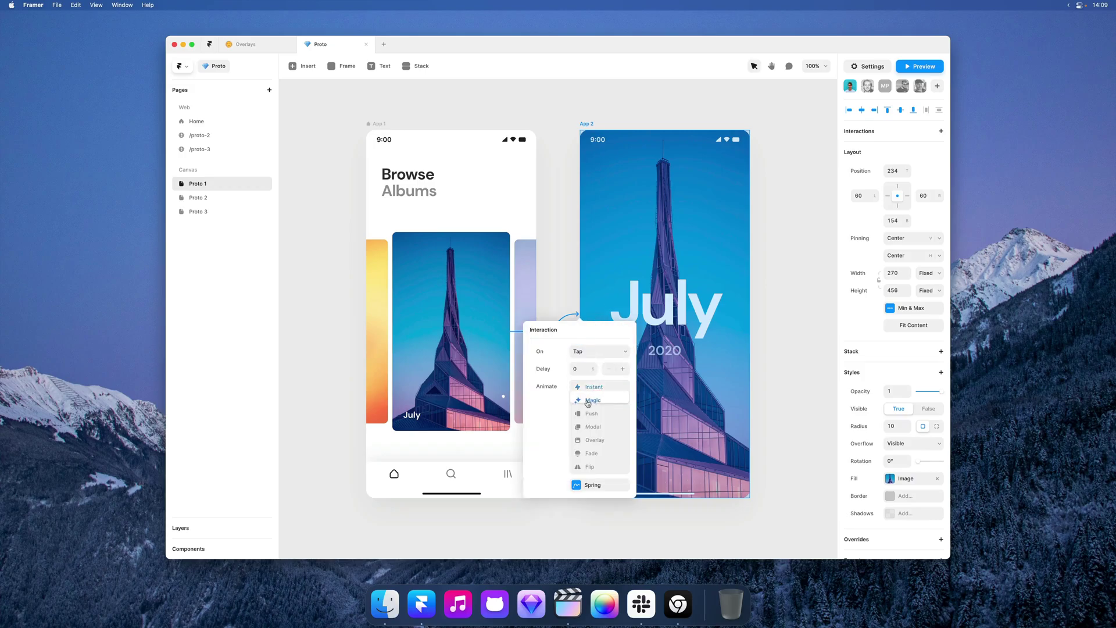
{"action": "left_click", "coordinate": [592, 485]}
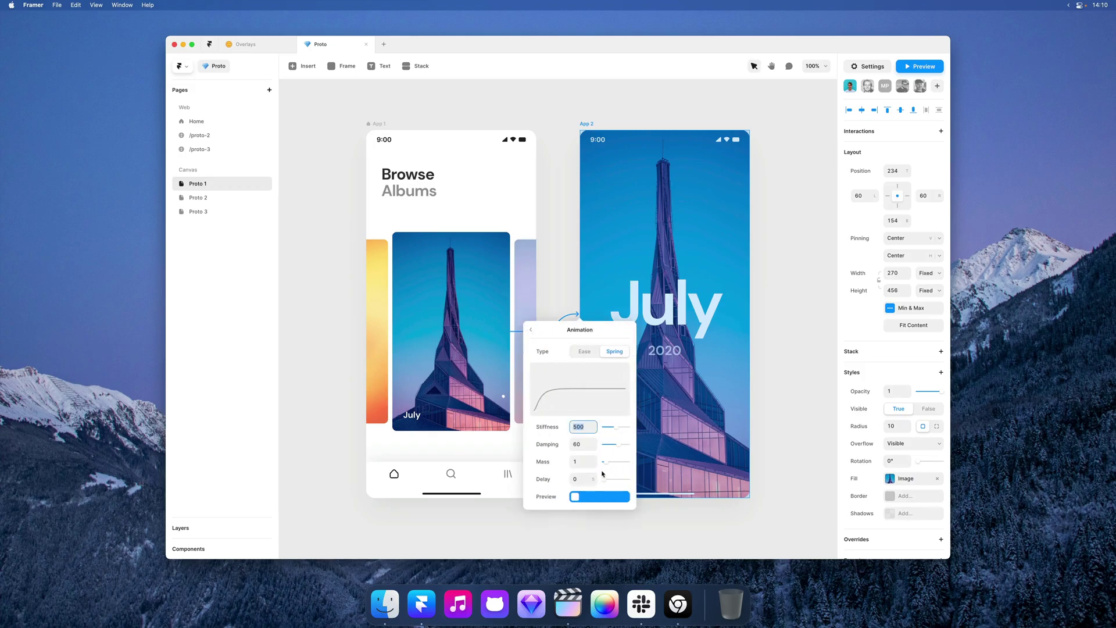
{"action": "left_click", "coordinate": [584, 427]}
{"action": "type", "text": "400"}
{"action": "key", "text": "Tab"}
{"action": "type", "text": "30"}
{"action": "key", "text": "Escape"}
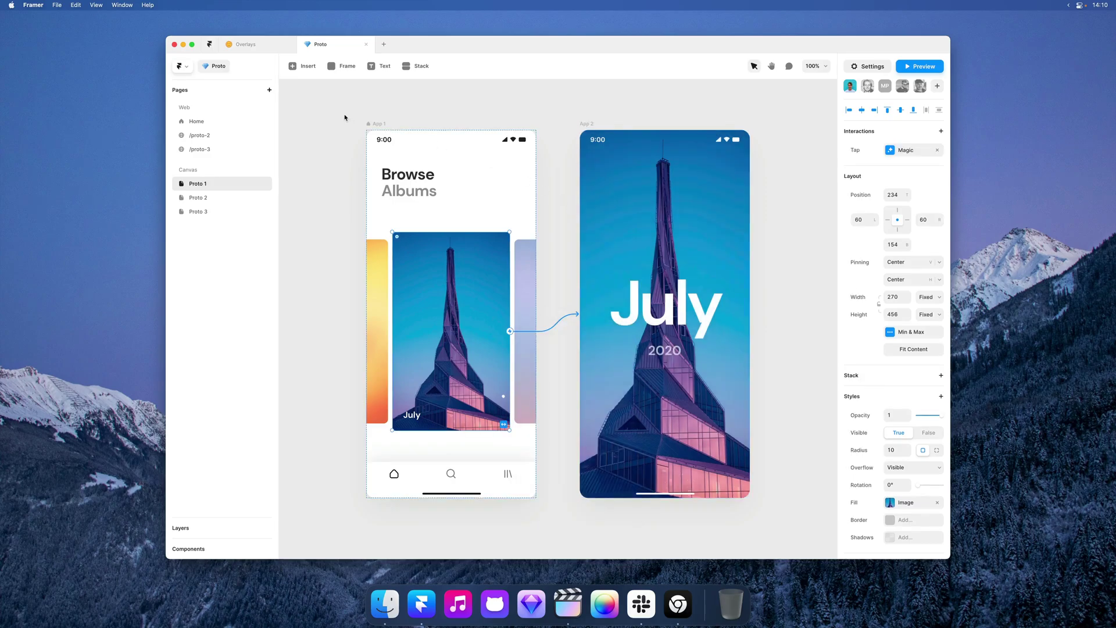
{"action": "left_click", "coordinate": [372, 124]}
{"action": "key", "text": "super+p"}
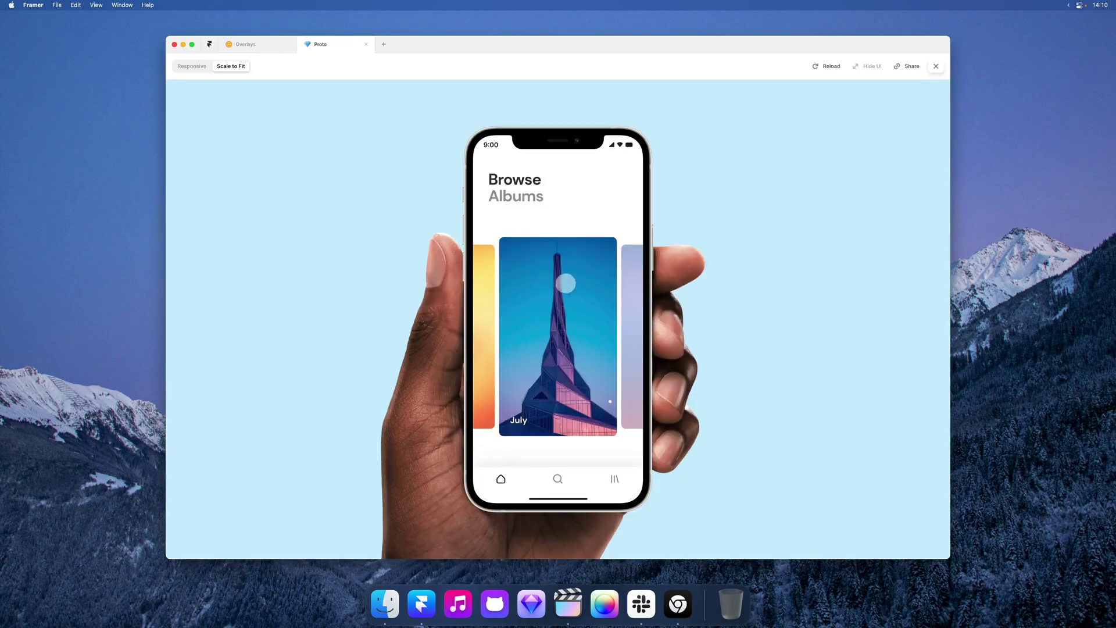
{"action": "left_click", "coordinate": [572, 285]}
{"action": "left_click", "coordinate": [610, 216]}
{"action": "left_click", "coordinate": [937, 66]}
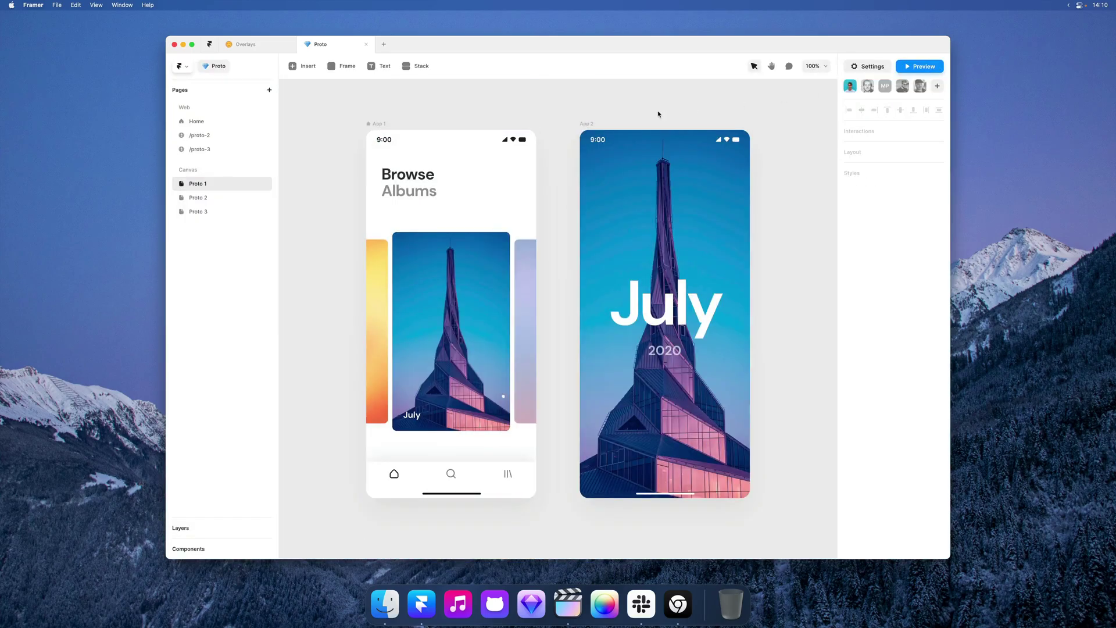
Open the Home web page showing the 1200 Desktop layout with PROTOTYPE 01.
{"action": "left_click", "coordinate": [231, 121]}
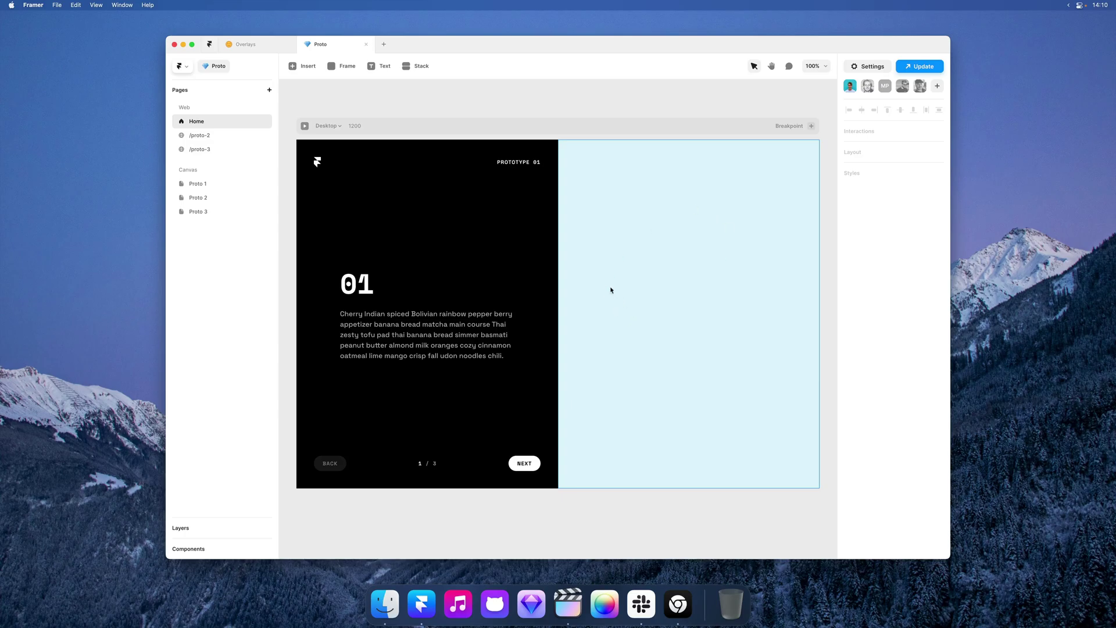
Add an iPhone 12 Pro prototype device from Basic Elements to the page's right column.
{"action": "left_click", "coordinate": [295, 71]}
{"action": "left_click", "coordinate": [245, 118]}
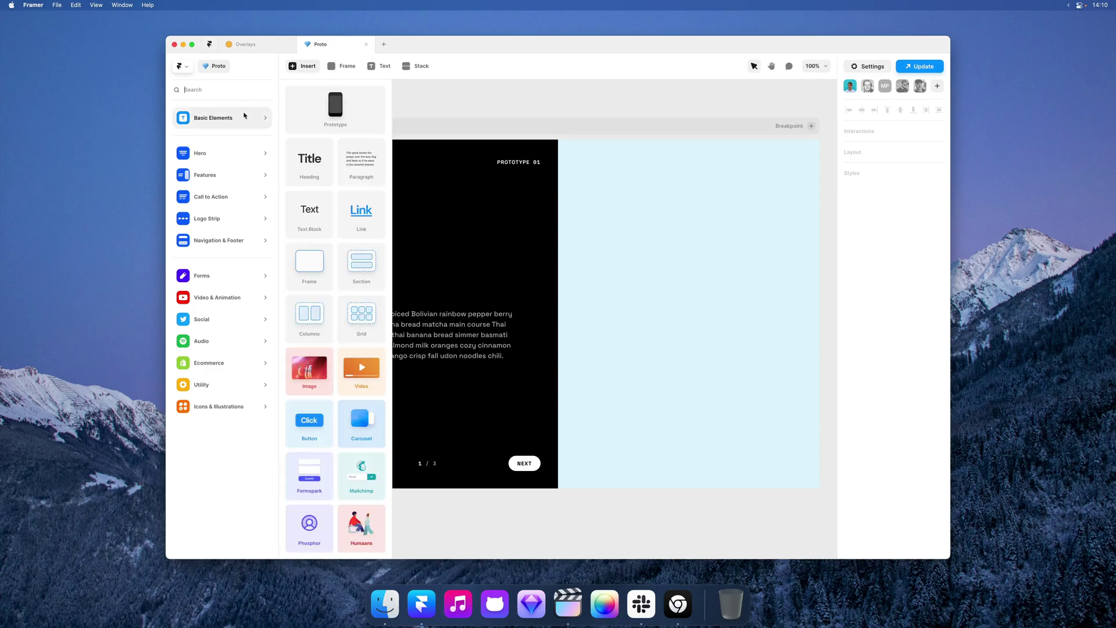
{"action": "left_click_drag", "start_coordinate": [331, 110], "coordinate": [682, 296]}
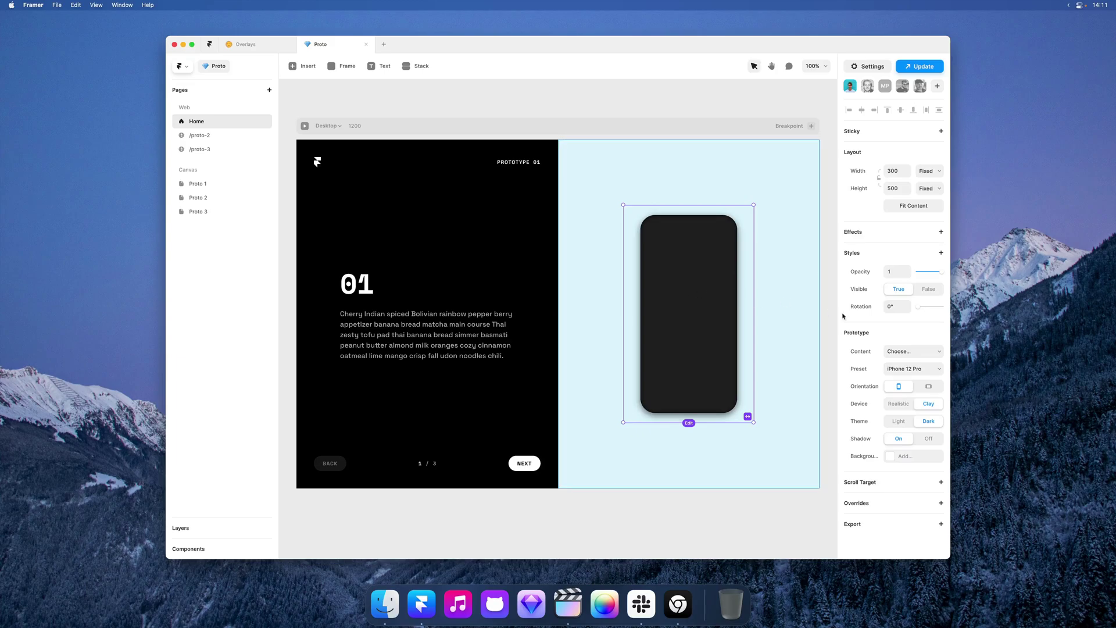
{"action": "left_click", "coordinate": [930, 352]}
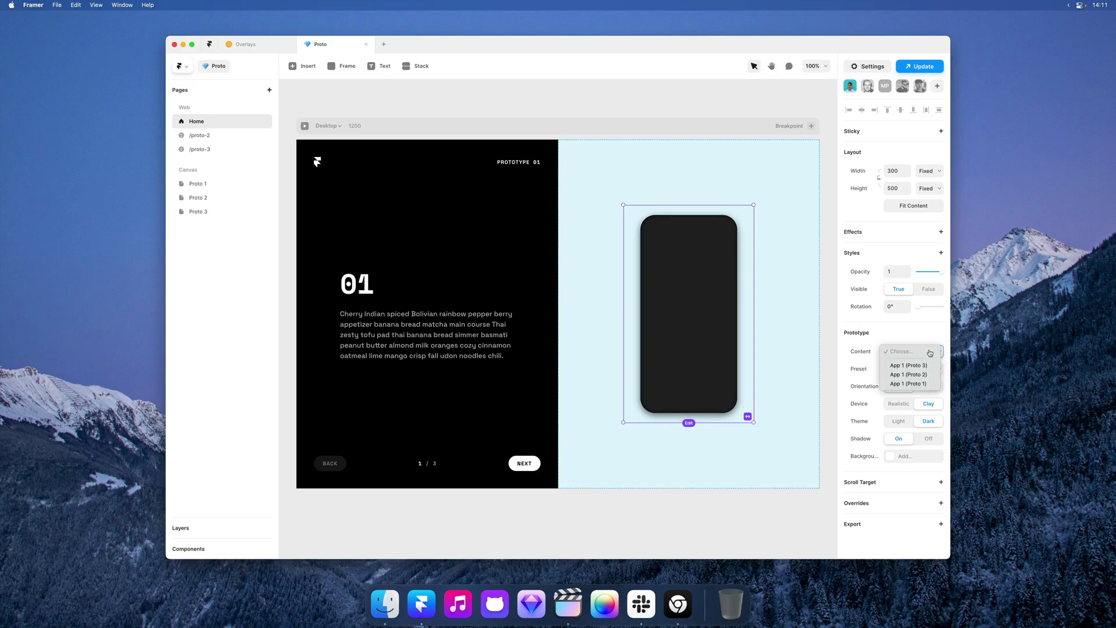
Show Proto 1's App 1 in the device, size it 1fr by 1fr, and test-resize the Desktop frame.
{"action": "left_click", "coordinate": [894, 384]}
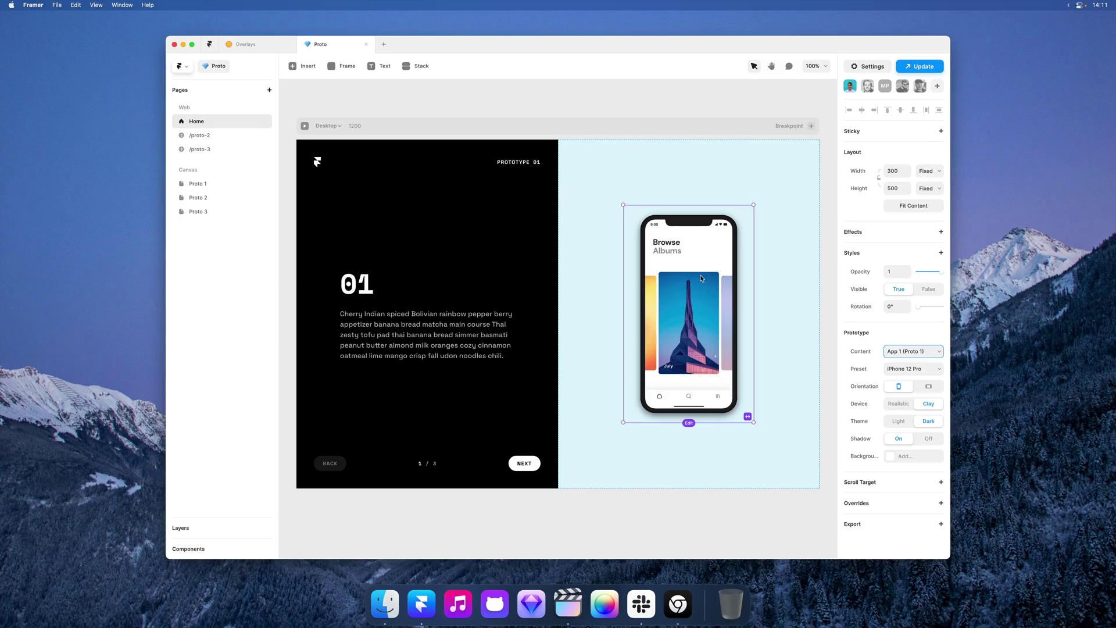
{"action": "left_click", "coordinate": [898, 170]}
{"action": "type", "text": "1fr"}
{"action": "key", "text": "Tab"}
{"action": "type", "text": "1fr"}
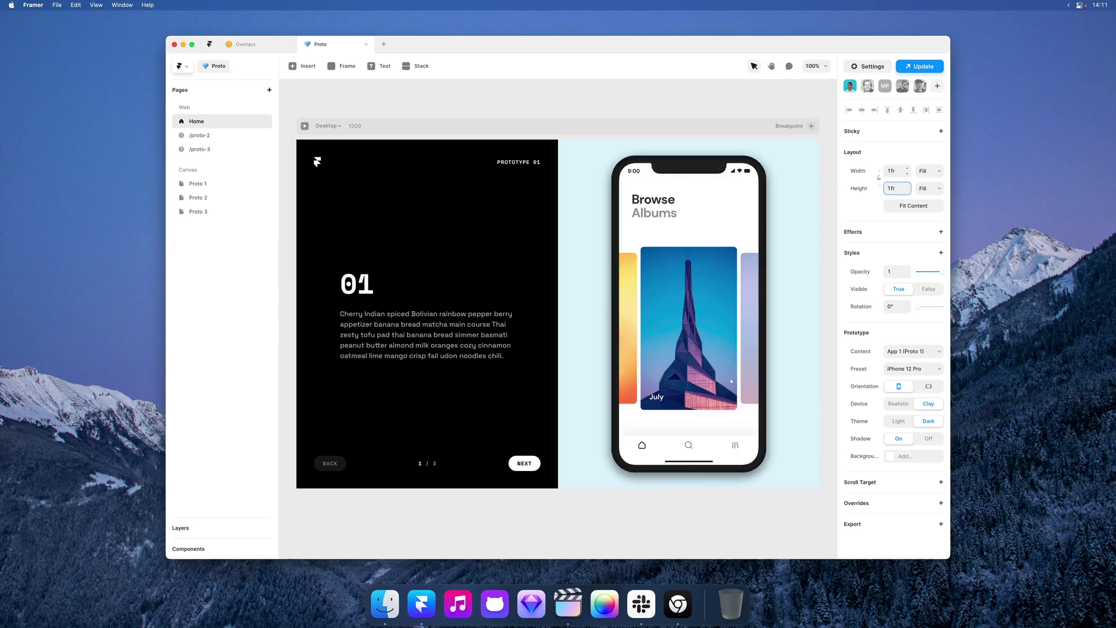
{"action": "left_click", "coordinate": [735, 114]}
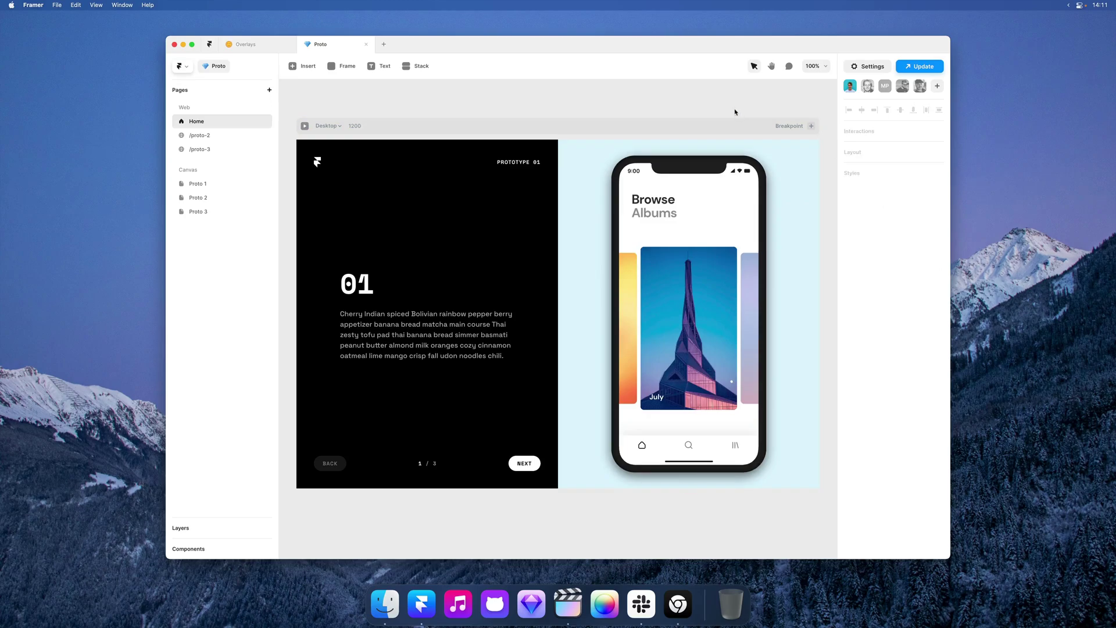
{"action": "left_click", "coordinate": [731, 128]}
{"action": "left_click_drag", "start_coordinate": [742, 486], "coordinate": [718, 437]}
Undo the Desktop frame back to 800 tall and select the device component.
{"action": "key", "text": "super+z"}
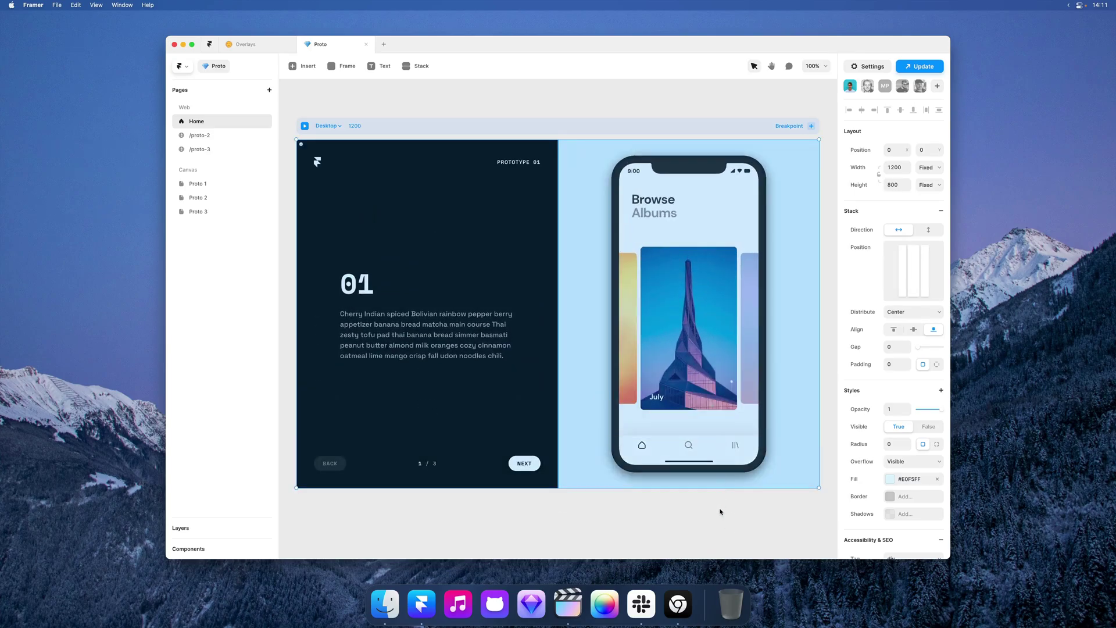
{"action": "left_click", "coordinate": [708, 381]}
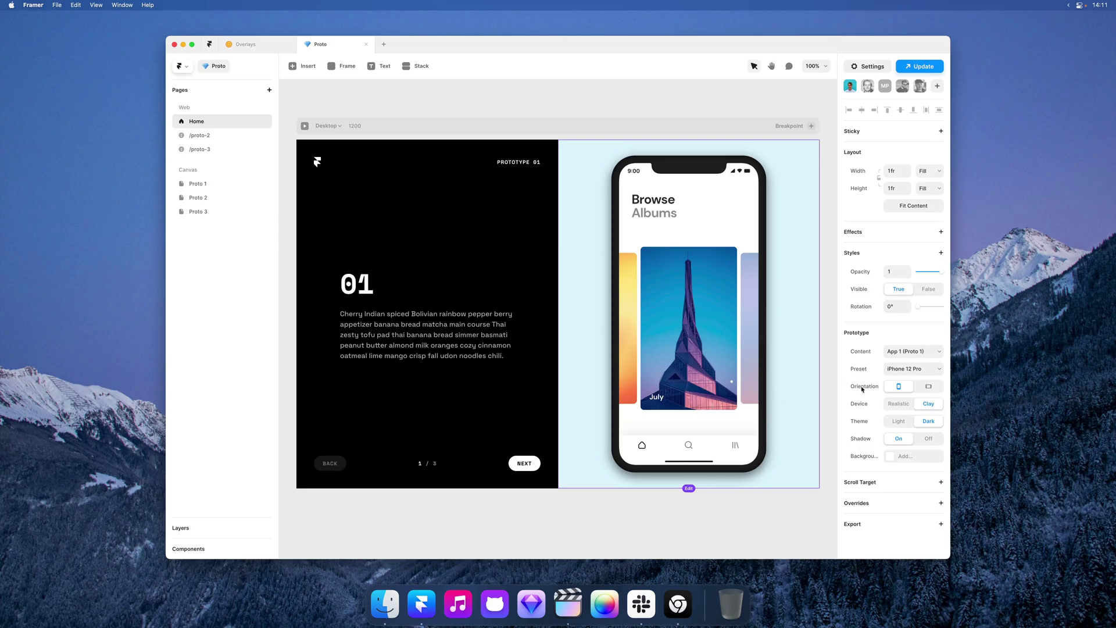
Make the device Realistic in the Dark theme, held by hand Model 1.
{"action": "left_click", "coordinate": [900, 404]}
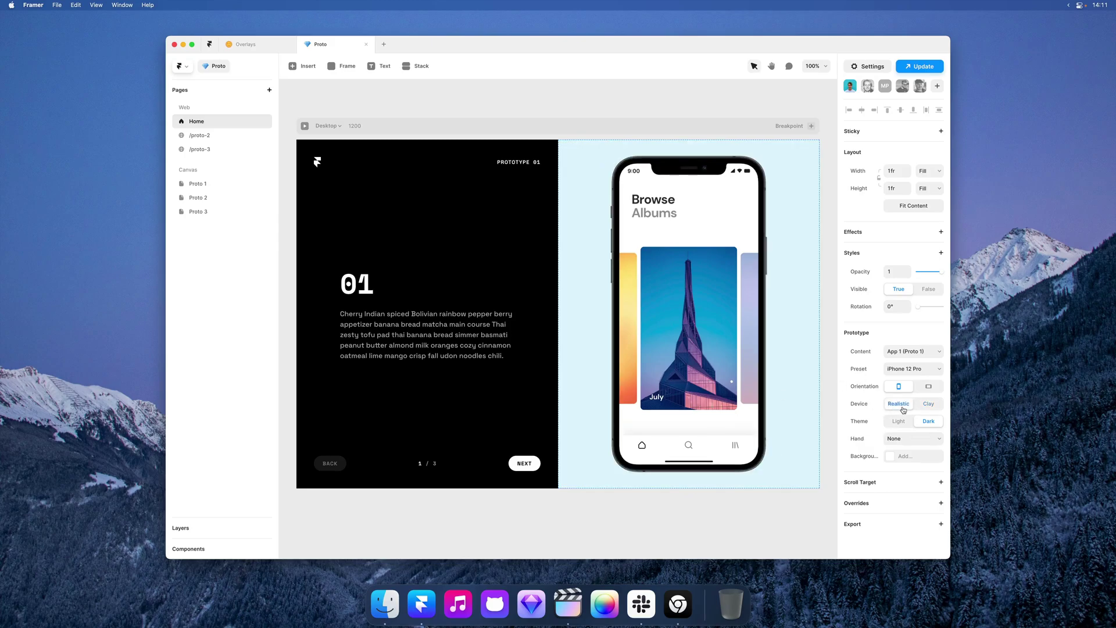
{"action": "left_click", "coordinate": [902, 422]}
{"action": "left_click", "coordinate": [929, 422]}
{"action": "left_click", "coordinate": [904, 440]}
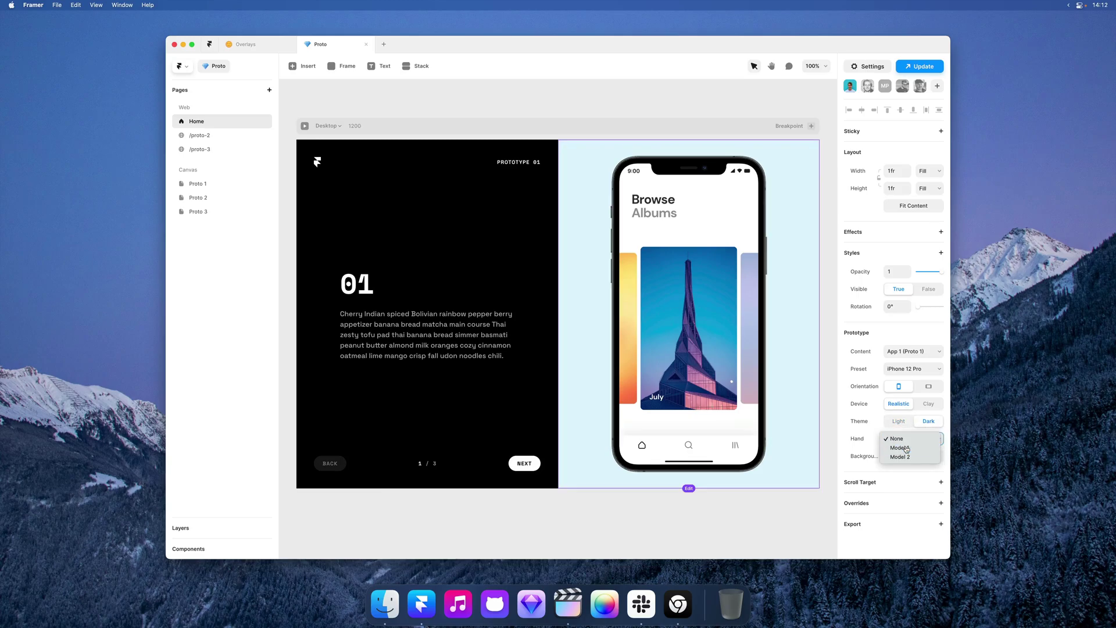
{"action": "left_click", "coordinate": [907, 448]}
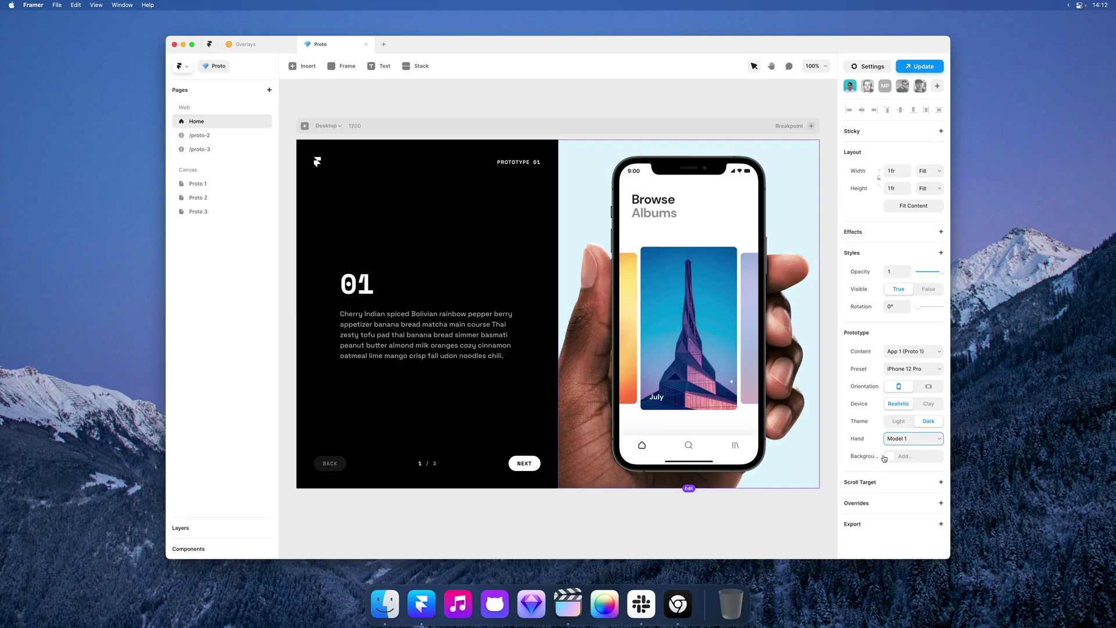
{"action": "left_click", "coordinate": [540, 95]}
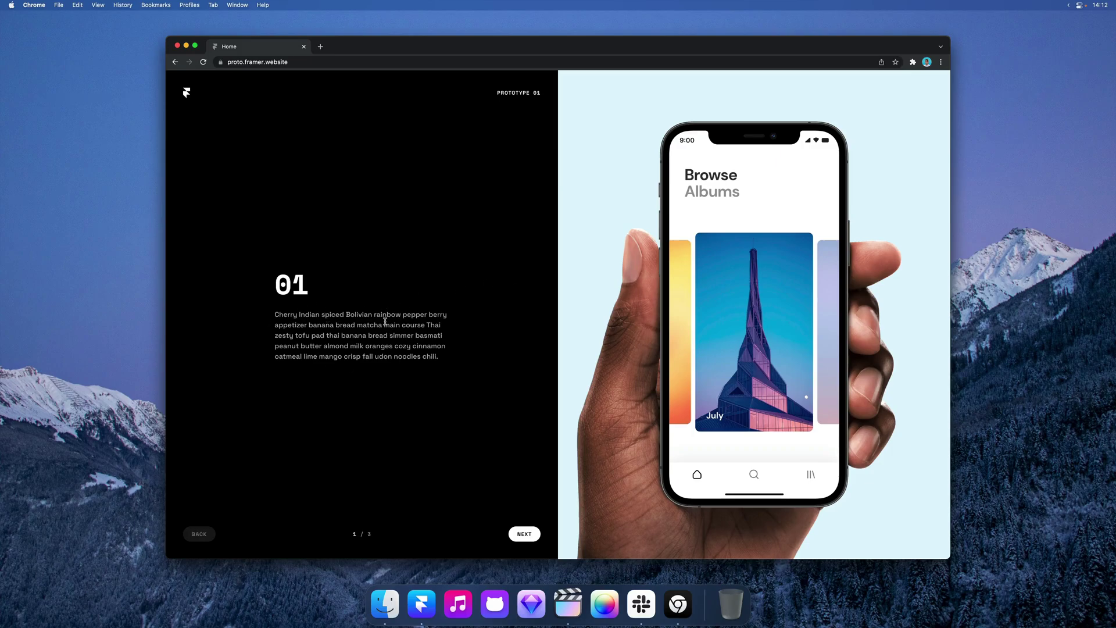
Expand and collapse the live July album card twice on the published page.
{"action": "left_click", "coordinate": [806, 252]}
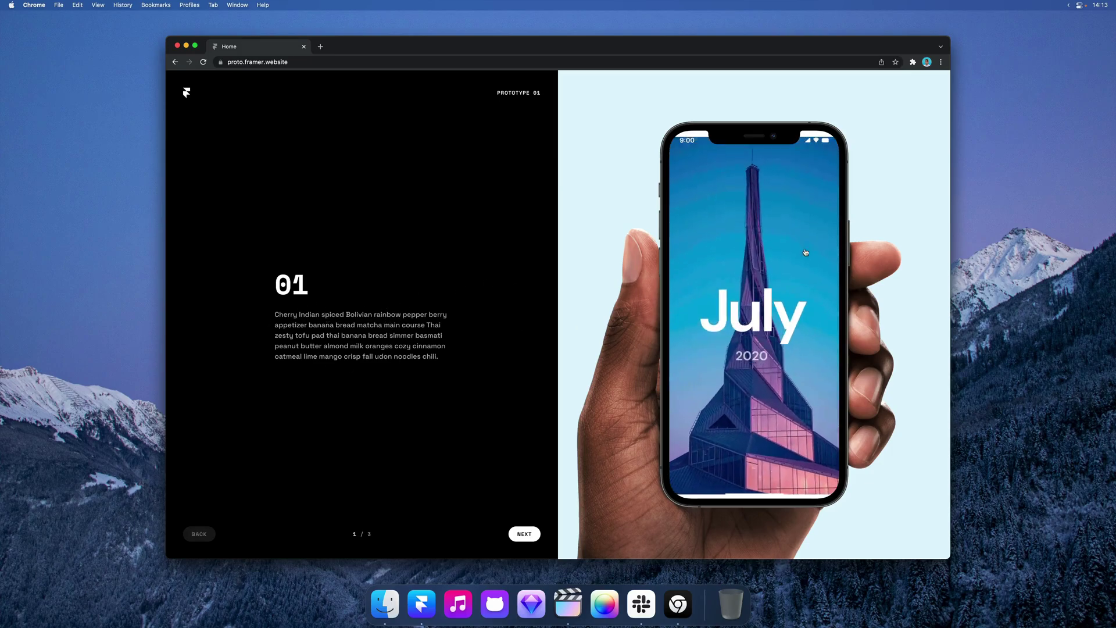
{"action": "left_click", "coordinate": [806, 253]}
{"action": "left_click", "coordinate": [805, 253]}
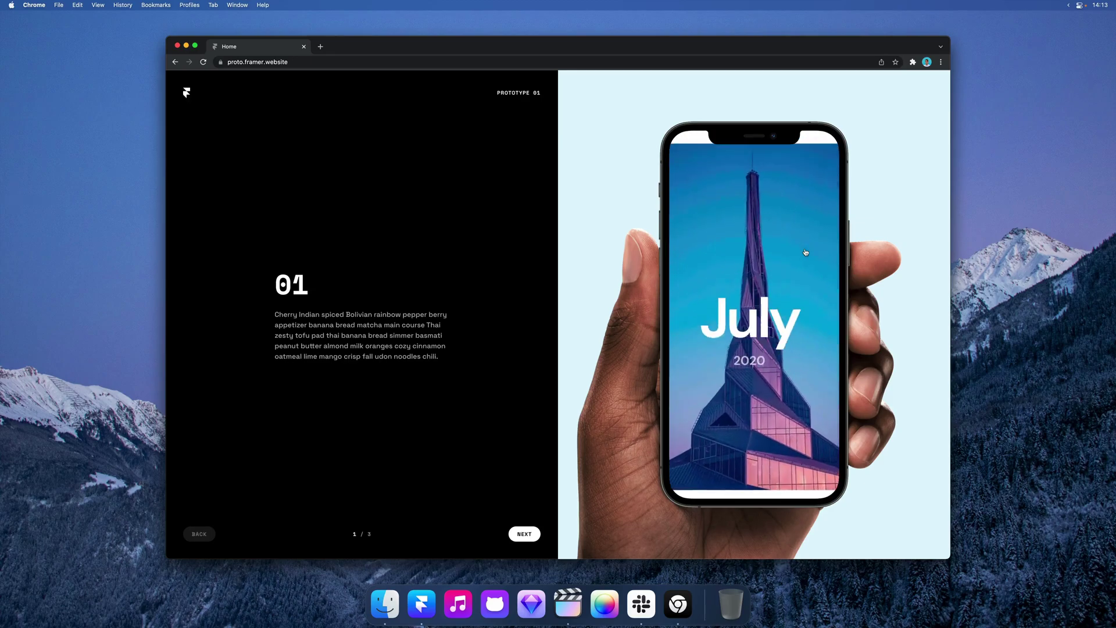
{"action": "left_click", "coordinate": [806, 252]}
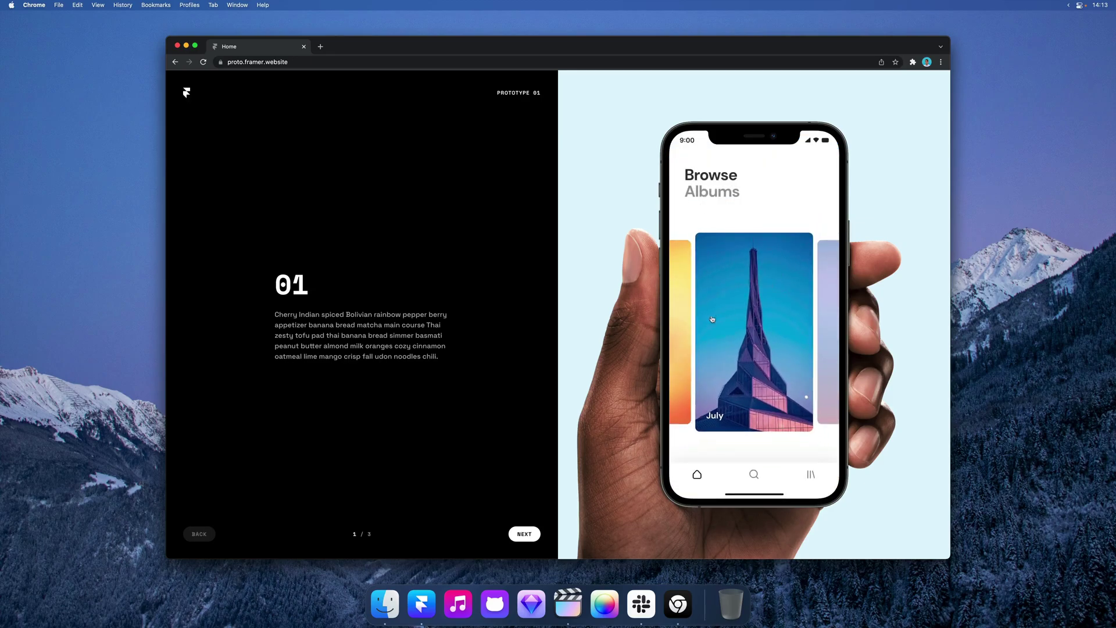
On Prototype 02, expand and collapse the July album in the grid twice.
{"action": "left_click", "coordinate": [523, 538]}
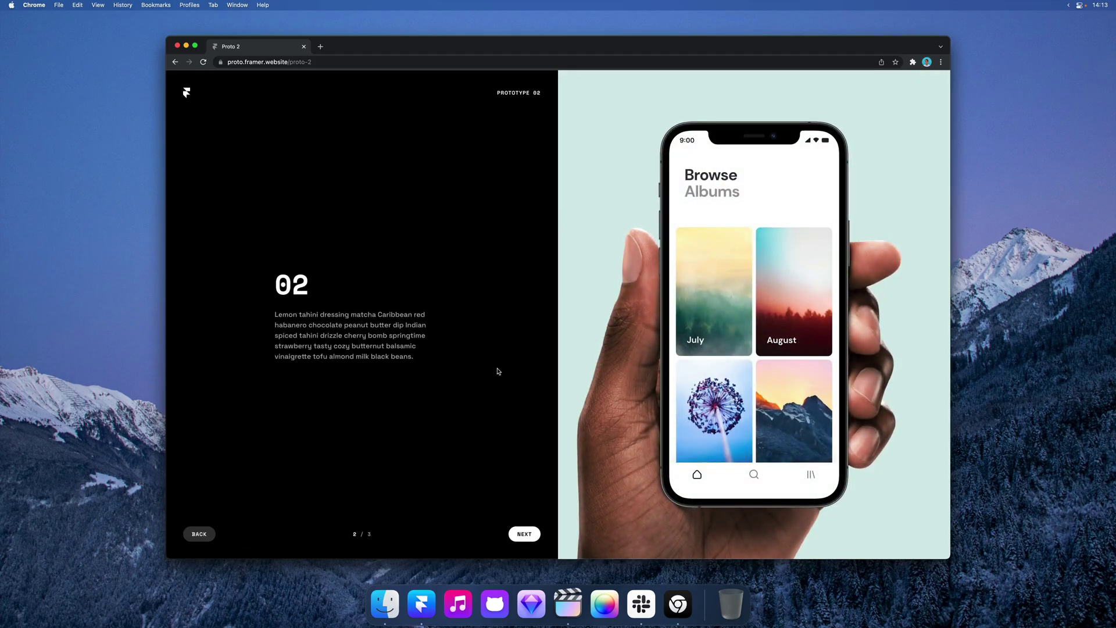
{"action": "left_click", "coordinate": [696, 328]}
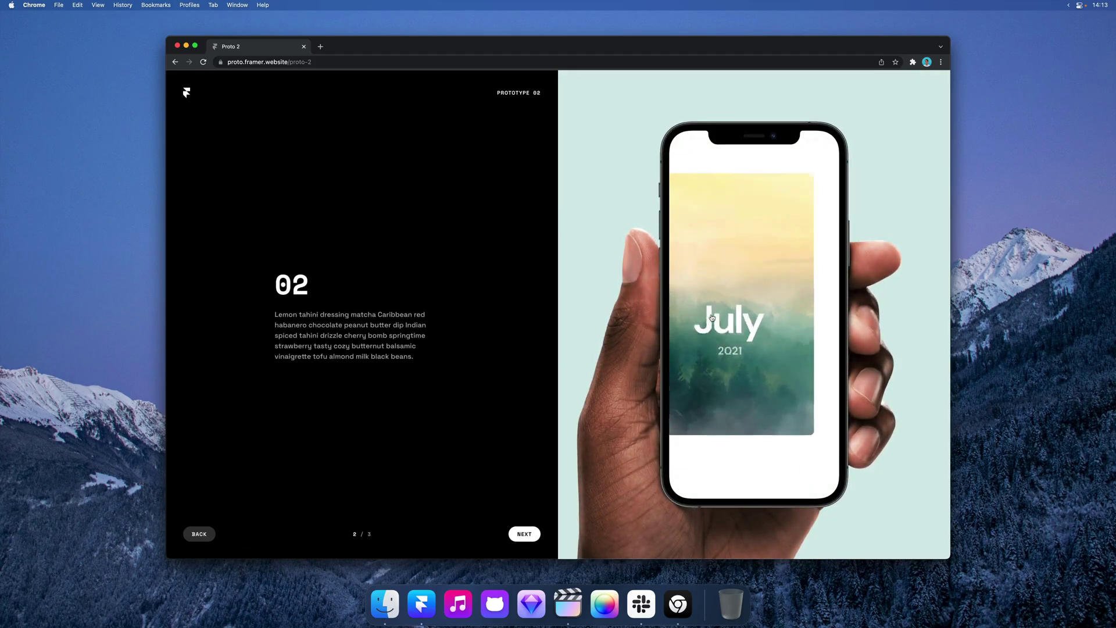
{"action": "left_click", "coordinate": [693, 386]}
{"action": "left_click", "coordinate": [734, 353]}
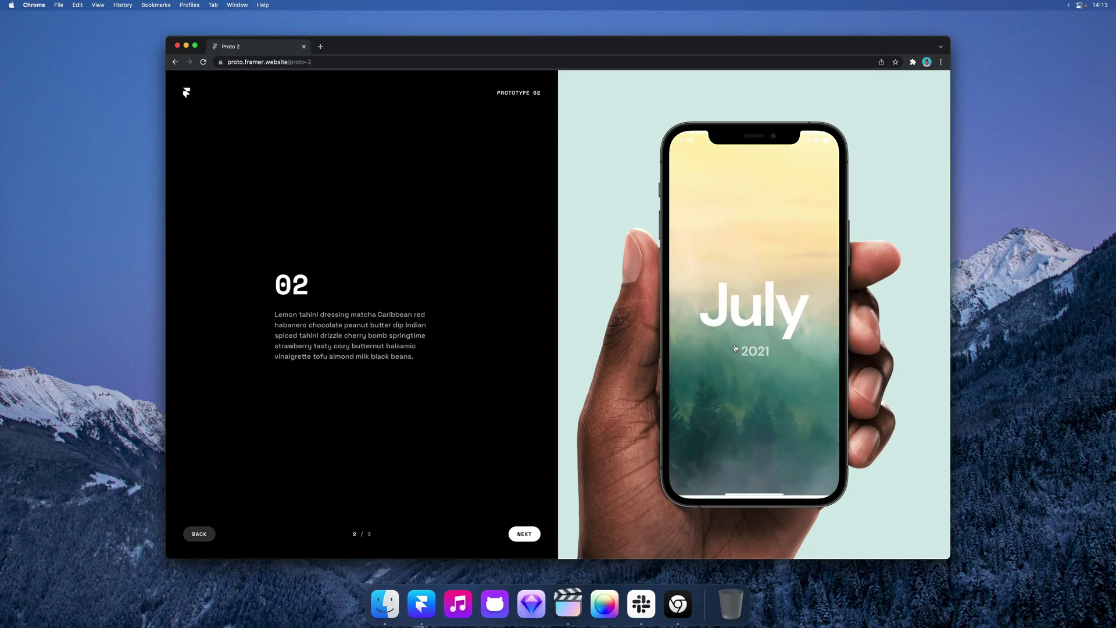
{"action": "left_click", "coordinate": [719, 403]}
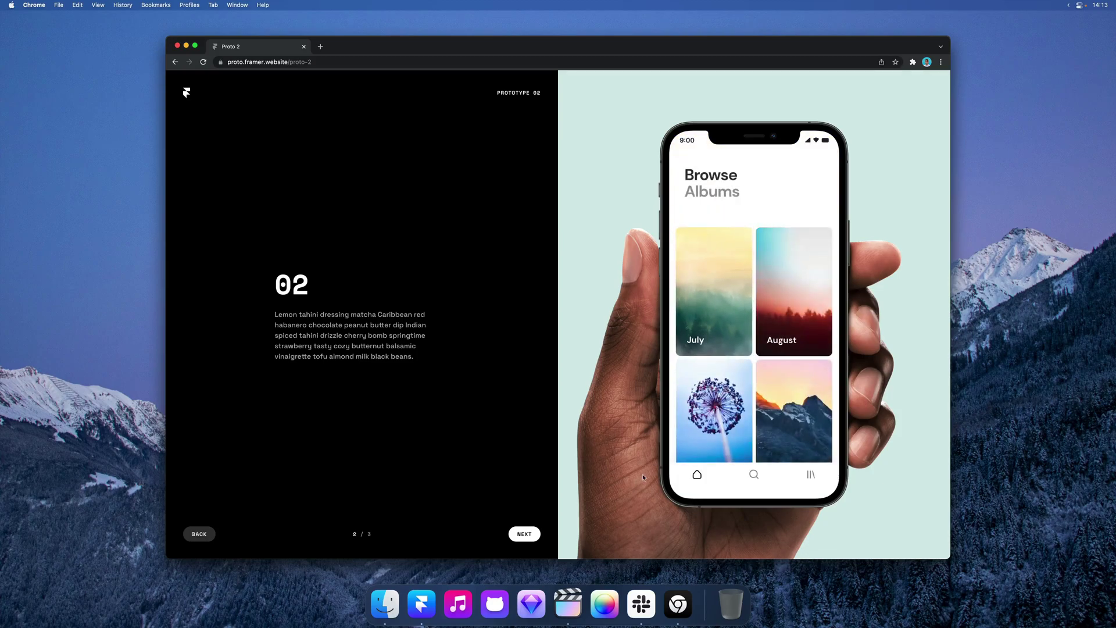
On Prototype 03, open and collapse the July album from the list.
{"action": "left_click", "coordinate": [524, 534]}
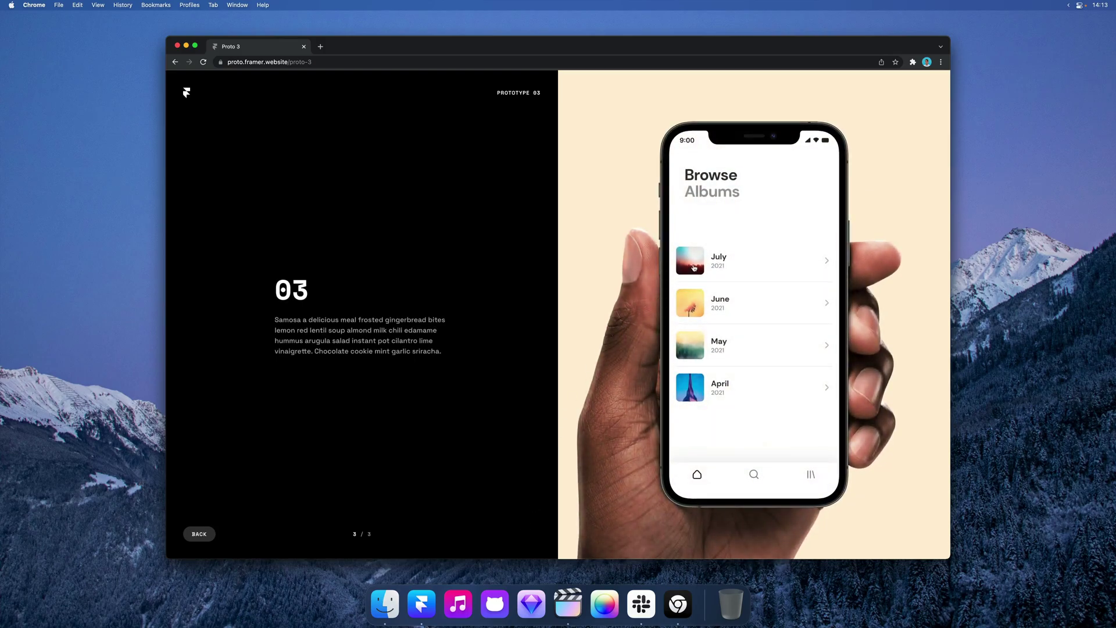
{"action": "left_click", "coordinate": [693, 268]}
{"action": "left_click", "coordinate": [694, 267]}
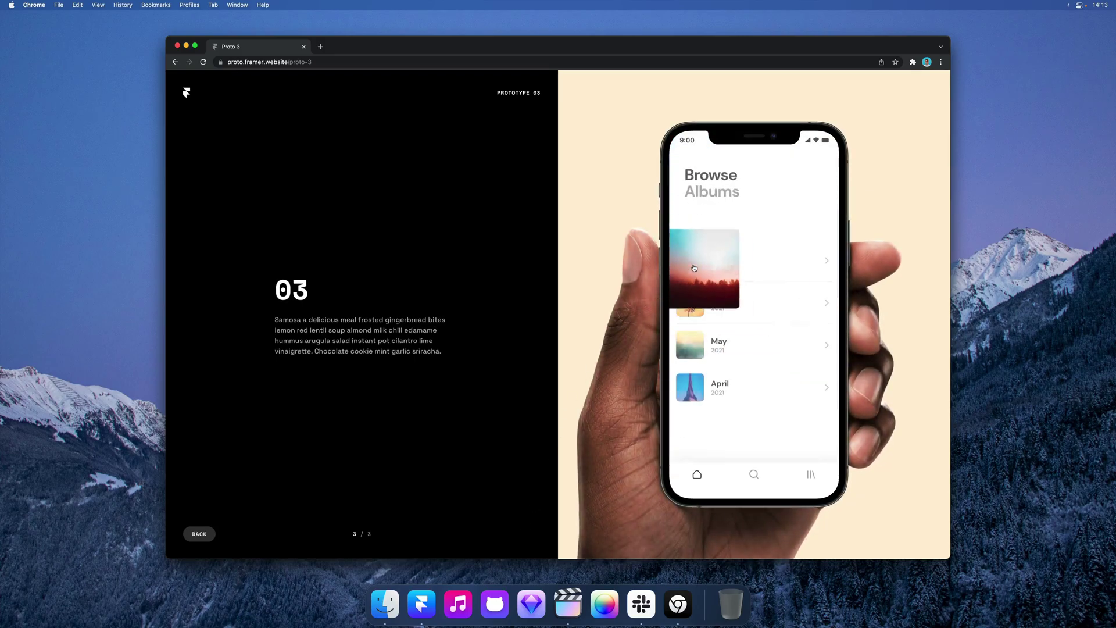